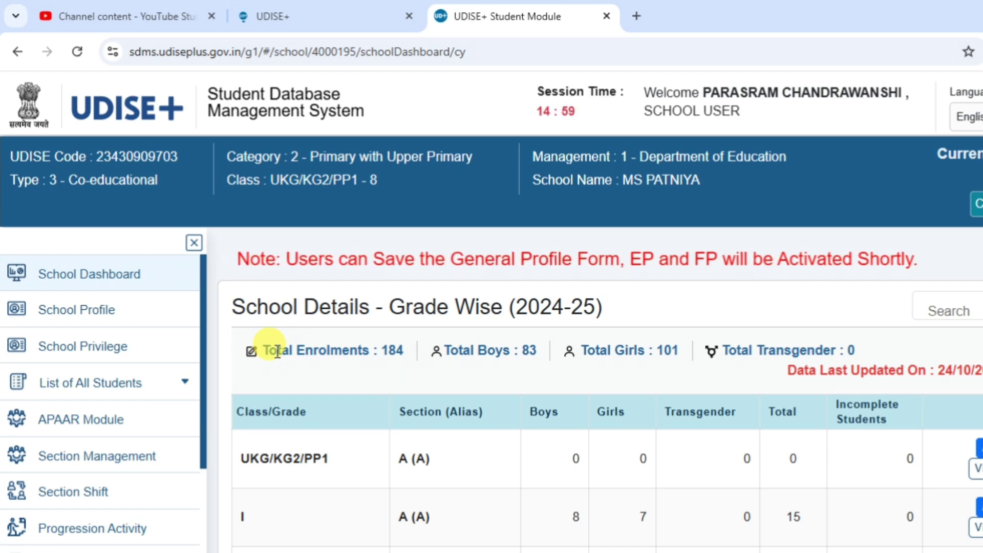
- Open the list of dropbox students for the school MS PATNIYA
{"action": "scroll", "coordinate": [277, 354], "scroll_direction": "down", "scroll_amount": 4}
{"action": "scroll", "coordinate": [277, 353], "scroll_direction": "up", "scroll_amount": 4}
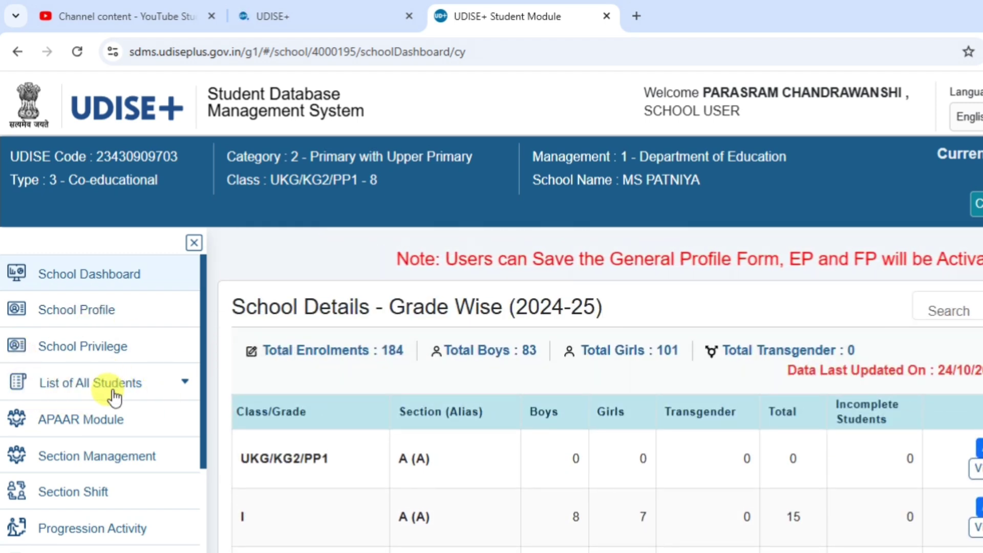
{"action": "left_click", "coordinate": [186, 385]}
{"action": "scroll", "coordinate": [148, 392], "scroll_direction": "down", "scroll_amount": 2}
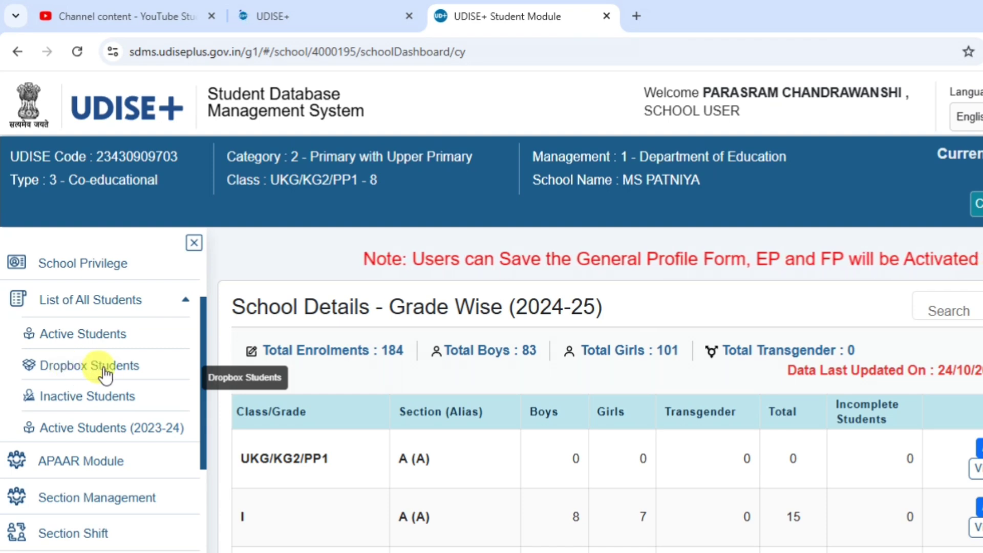
{"action": "left_click", "coordinate": [87, 367]}
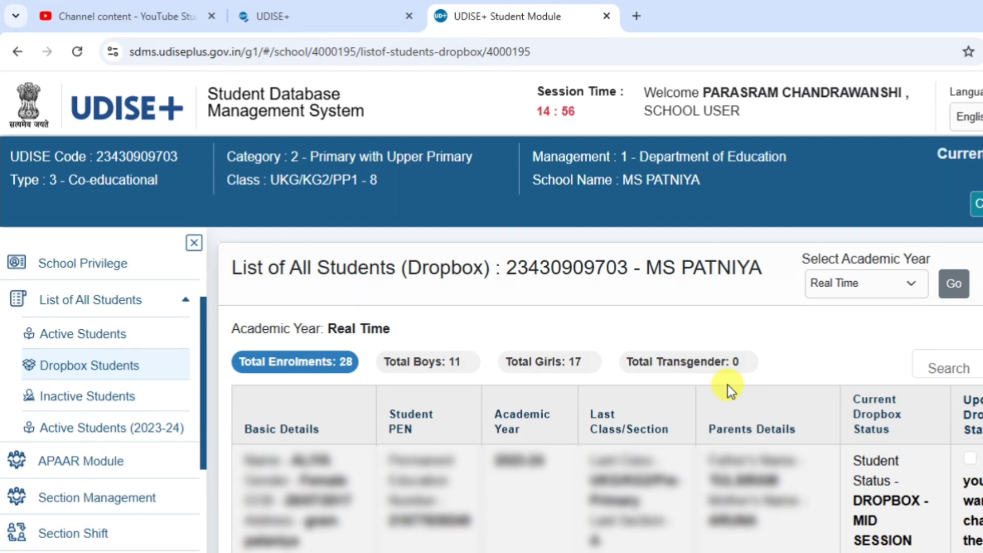
- Enable the dropbox status change for the first listed student, choose the sub status Due To Progession / TC and submit the update
{"action": "scroll", "coordinate": [755, 461], "scroll_direction": "down", "scroll_amount": 2}
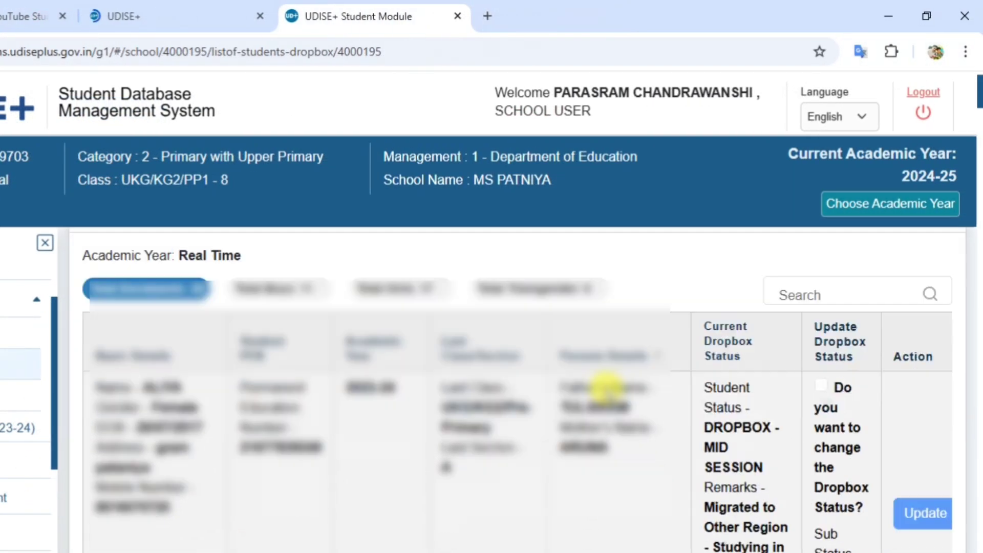
{"action": "scroll", "coordinate": [607, 388], "scroll_direction": "down", "scroll_amount": 2}
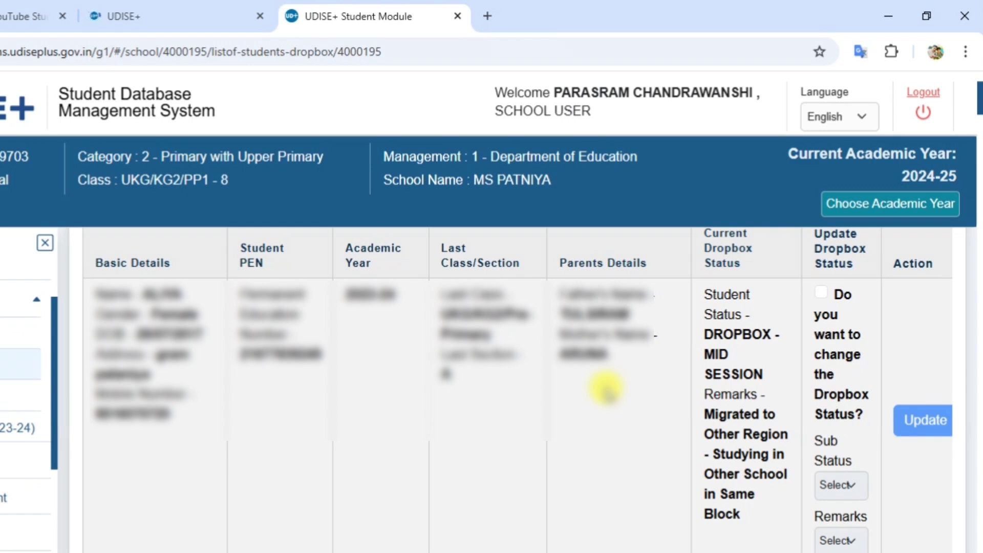
{"action": "left_click", "coordinate": [820, 293]}
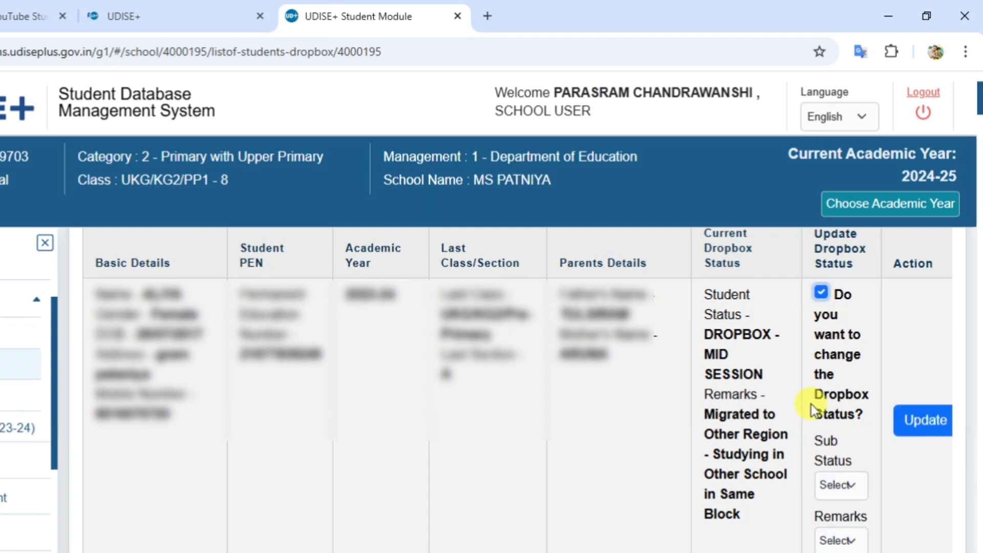
{"action": "left_click", "coordinate": [847, 484]}
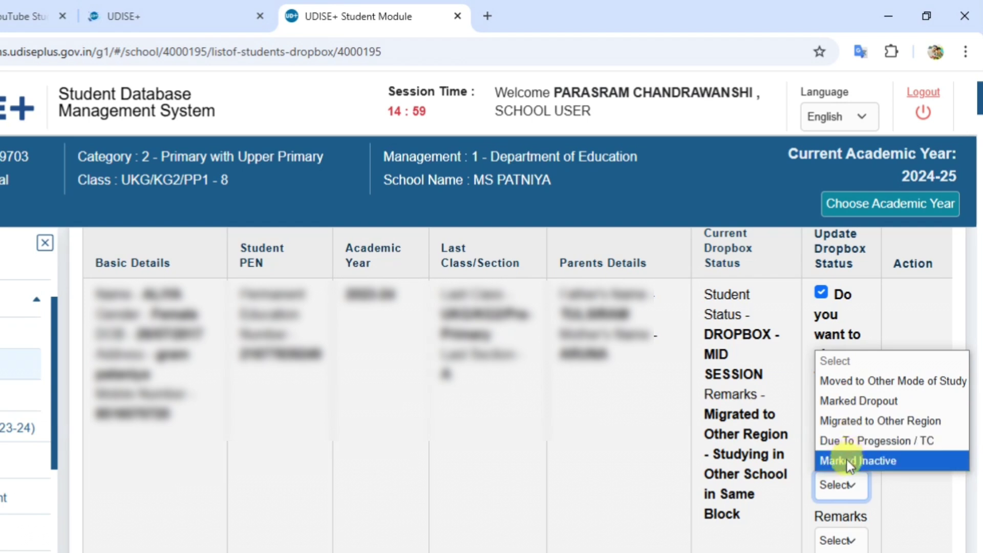
{"action": "left_click", "coordinate": [924, 499]}
{"action": "left_click", "coordinate": [843, 542]}
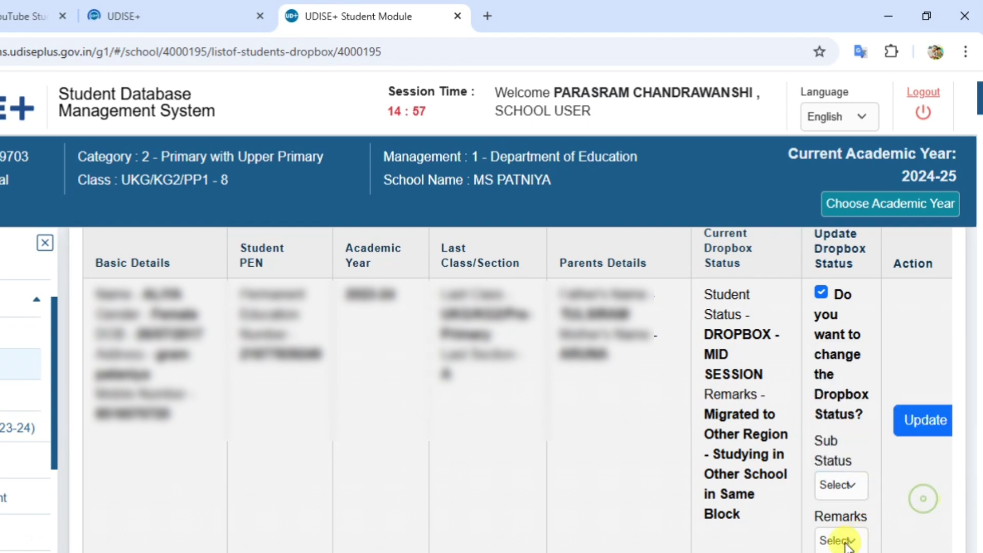
{"action": "left_click", "coordinate": [841, 486]}
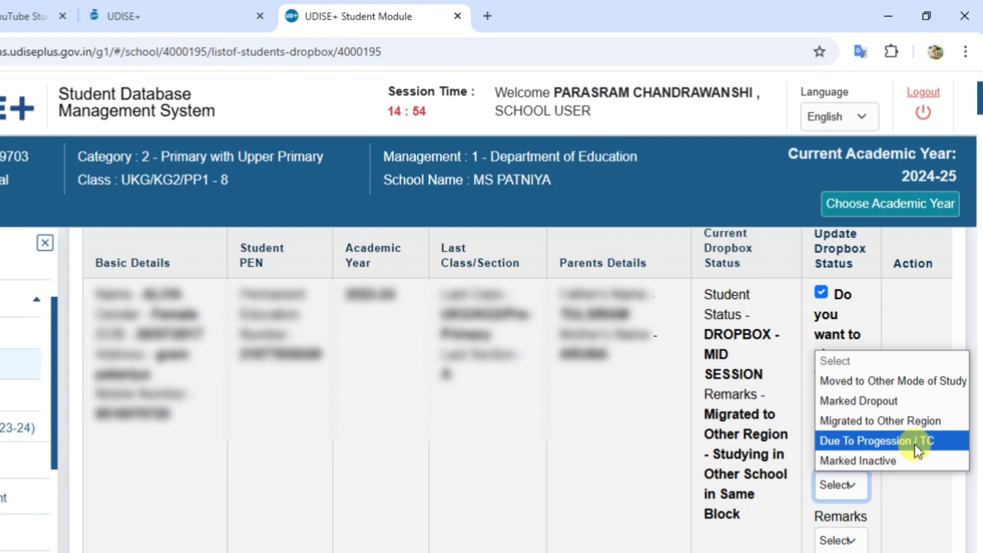
{"action": "left_click", "coordinate": [866, 441]}
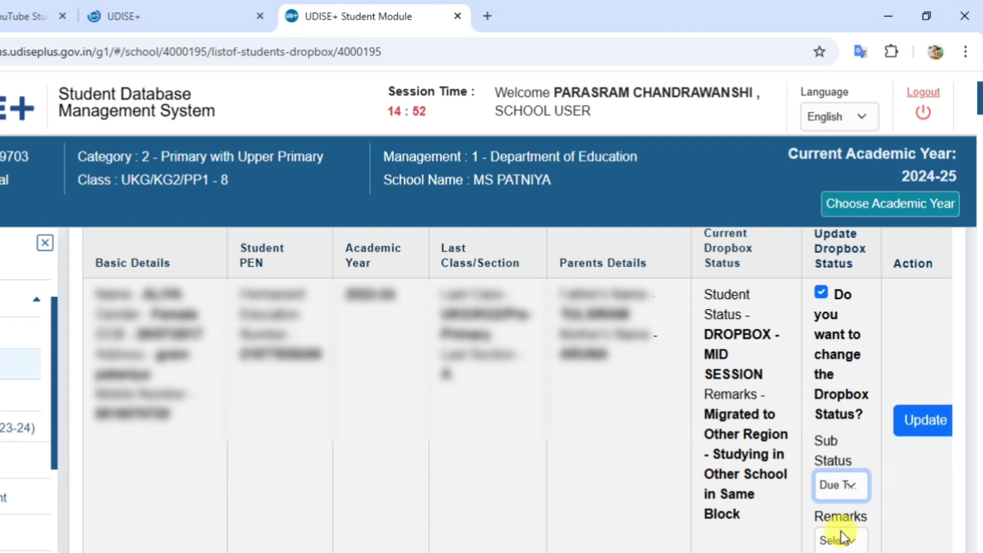
{"action": "left_click", "coordinate": [840, 538]}
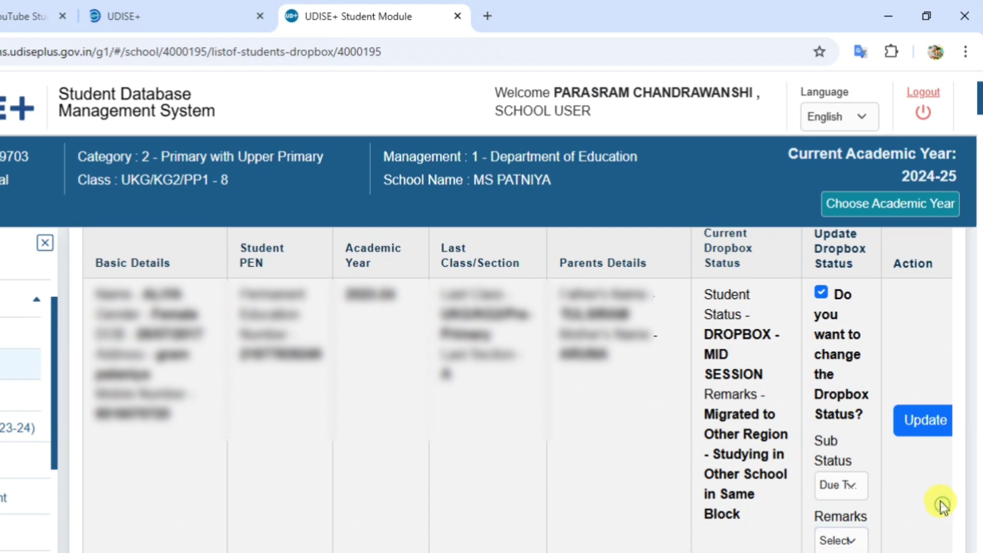
{"action": "left_click", "coordinate": [912, 416]}
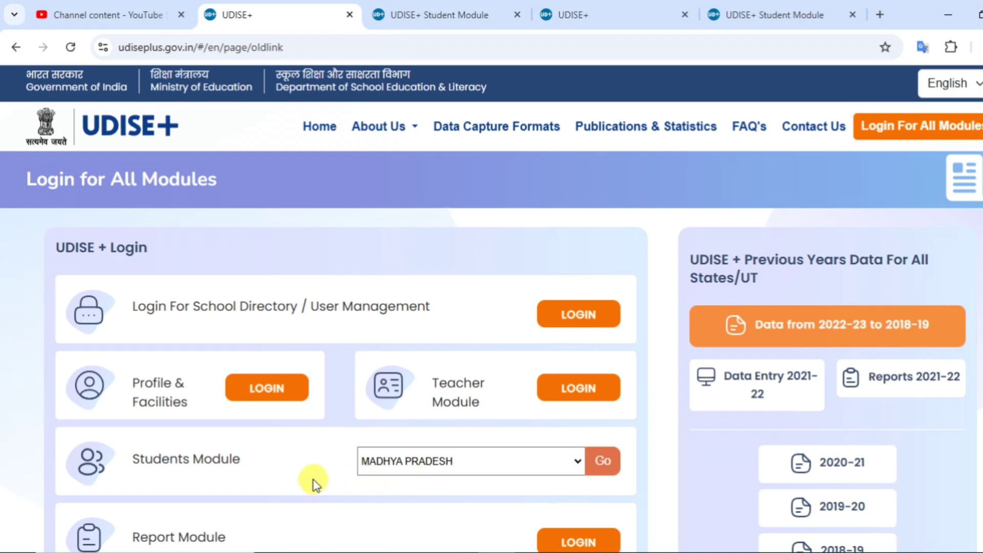
- Switch to the block entry user's session for PVT SHREE BALAJI PUBLIC SCHOOL and open the Import Module
{"action": "left_click", "coordinate": [445, 6]}
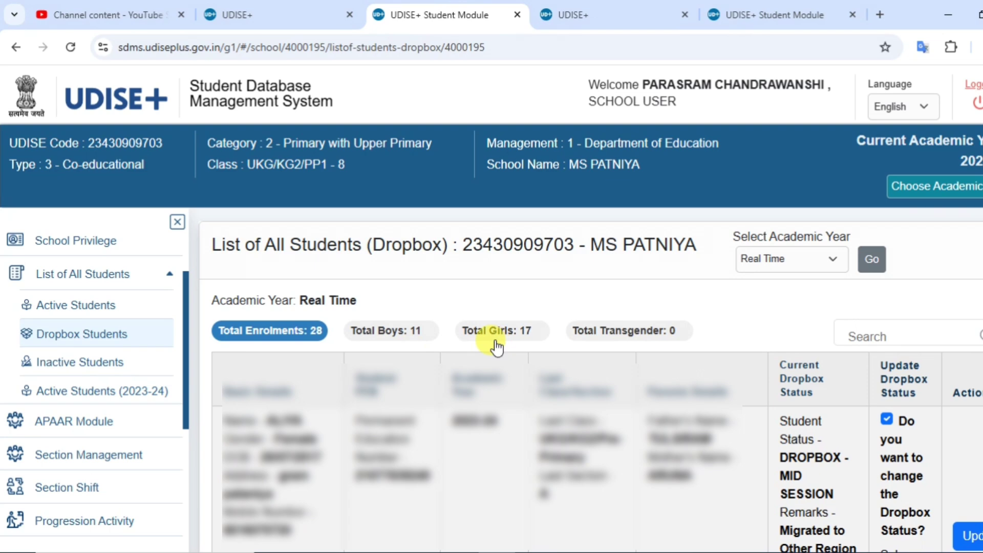
{"action": "left_click", "coordinate": [589, 9]}
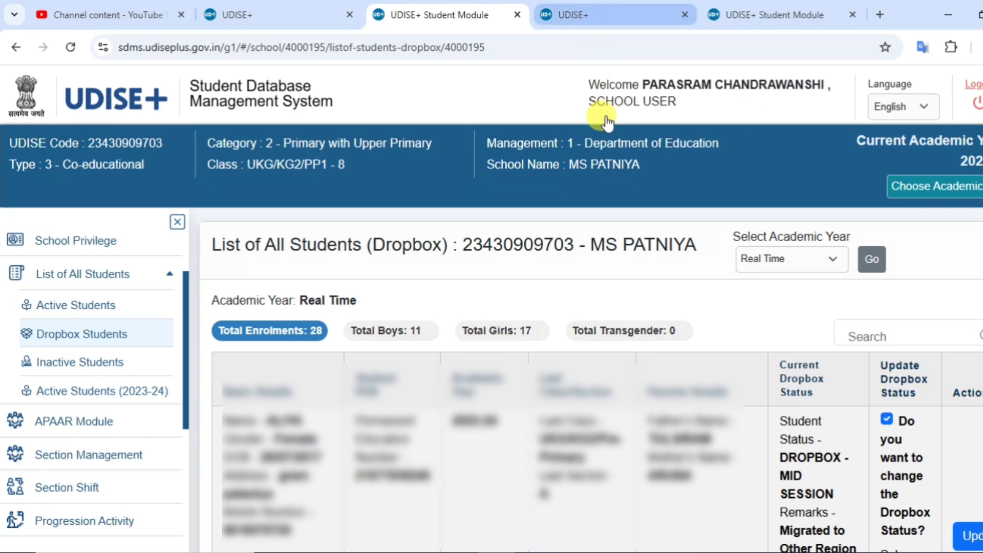
{"action": "left_click", "coordinate": [763, 14]}
{"action": "scroll", "coordinate": [164, 386], "scroll_direction": "down", "scroll_amount": 2}
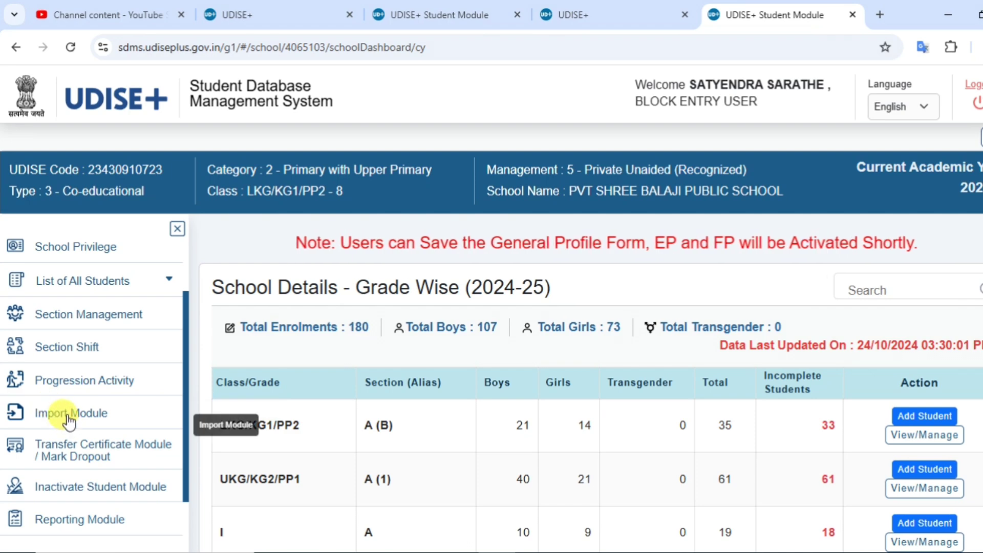
{"action": "left_click", "coordinate": [163, 424]}
{"action": "scroll", "coordinate": [383, 400], "scroll_direction": "down", "scroll_amount": 1}
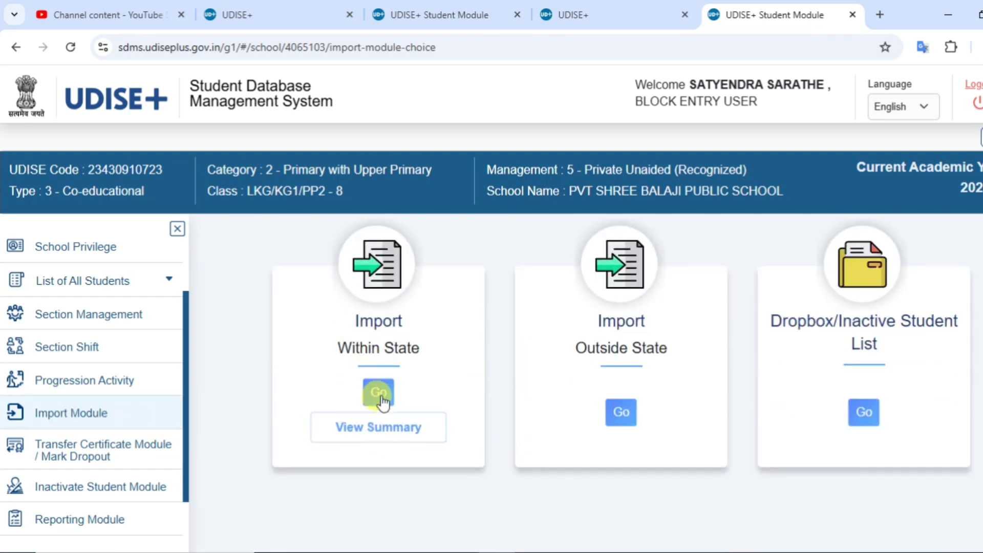
- Start a within-state import and look up the student by PEN and date of birth
{"action": "left_click", "coordinate": [379, 396]}
{"action": "left_click", "coordinate": [285, 363]}
{"action": "left_click", "coordinate": [465, 365]}
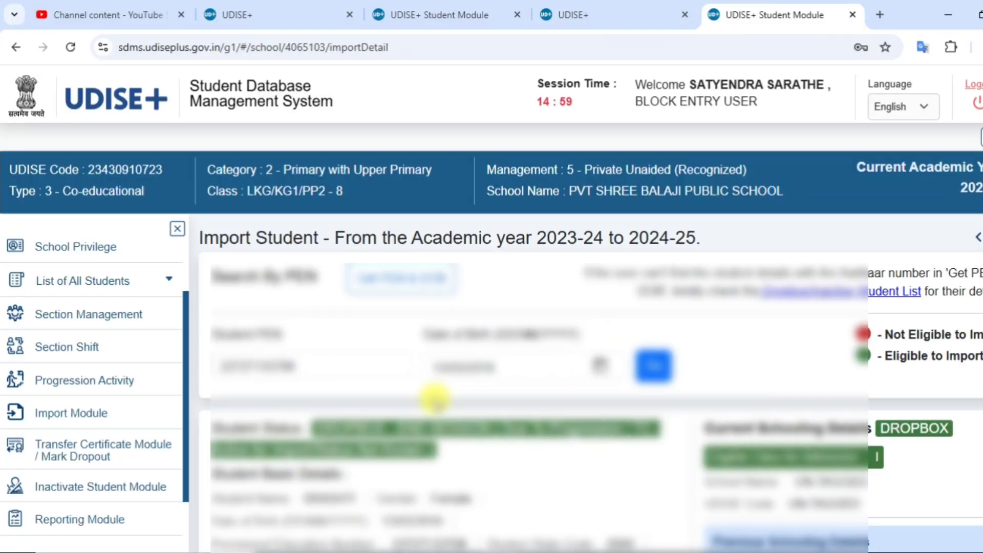
- Import the student into class I, section A with 16/07/2024 as the date of admission, and confirm the import
{"action": "scroll", "coordinate": [434, 398], "scroll_direction": "down", "scroll_amount": 8}
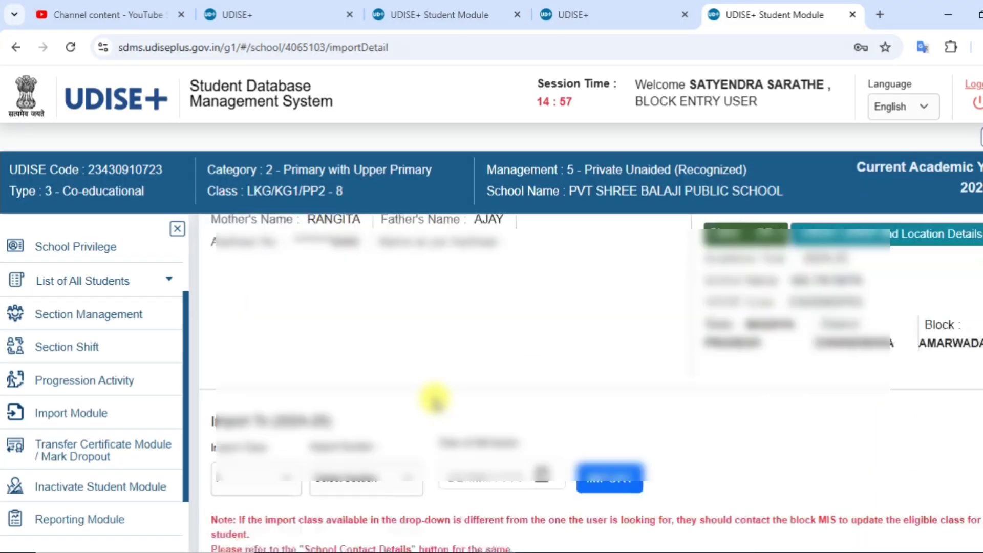
{"action": "left_click", "coordinate": [389, 444]}
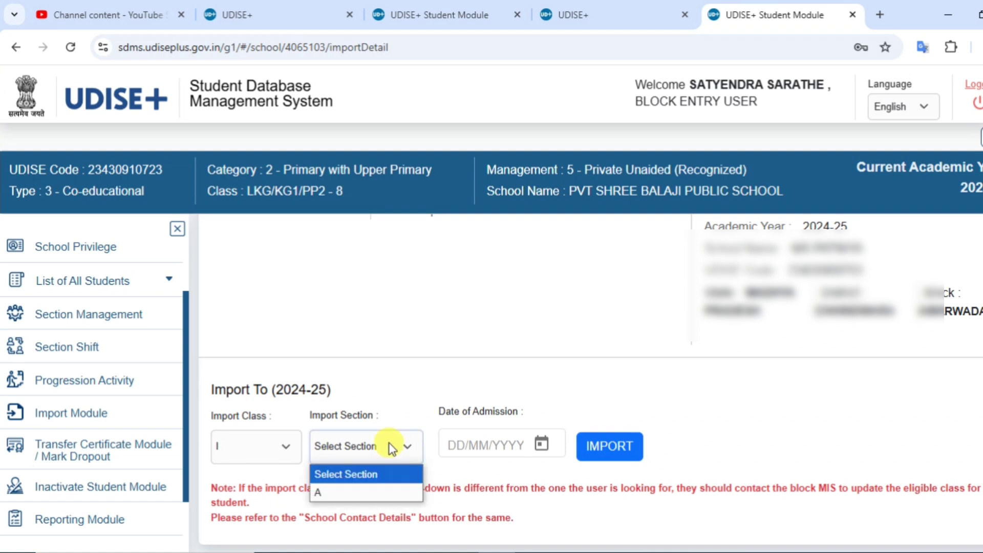
{"action": "left_click", "coordinate": [353, 493]}
{"action": "left_click", "coordinate": [457, 446]}
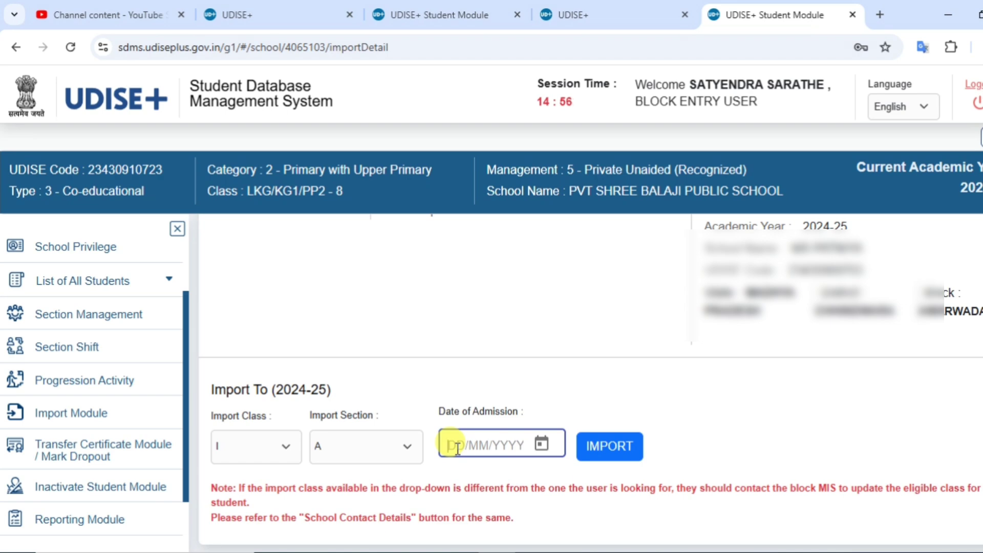
{"action": "type", "text": "16072024"}
{"action": "left_click", "coordinate": [623, 448]}
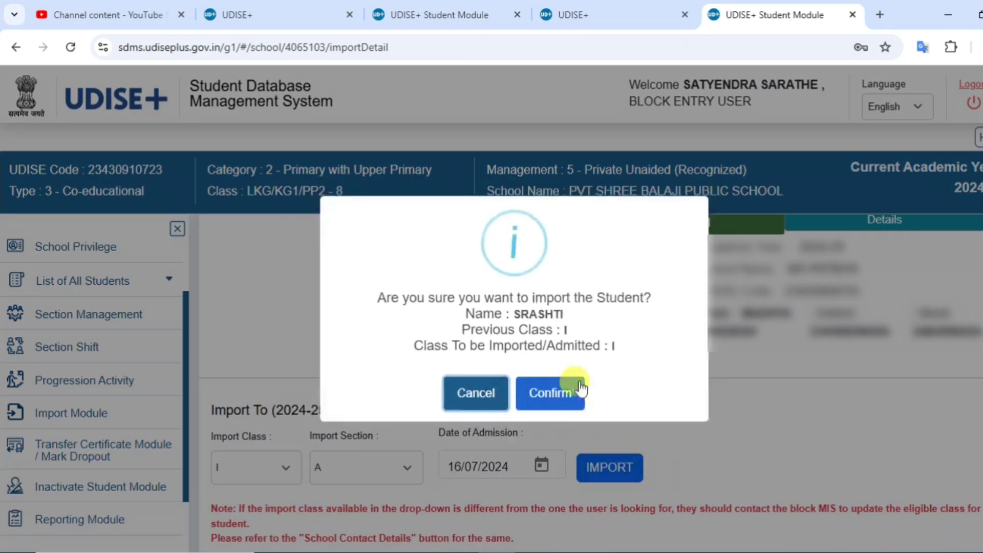
{"action": "left_click", "coordinate": [547, 391]}
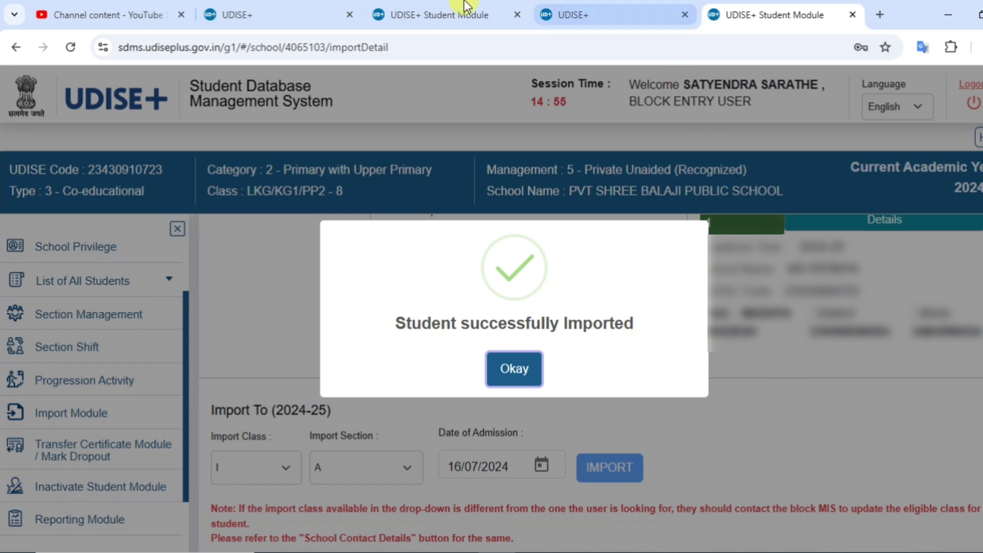
- Check the dropbox student list of MS PATNIYA and return to the receiving school's import page
{"action": "left_click", "coordinate": [429, 13]}
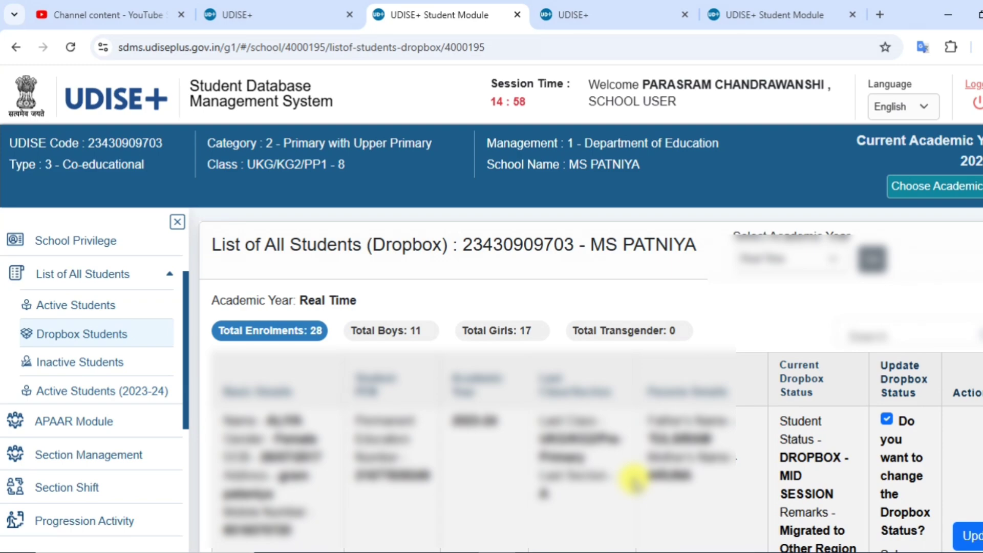
{"action": "left_click", "coordinate": [784, 13]}
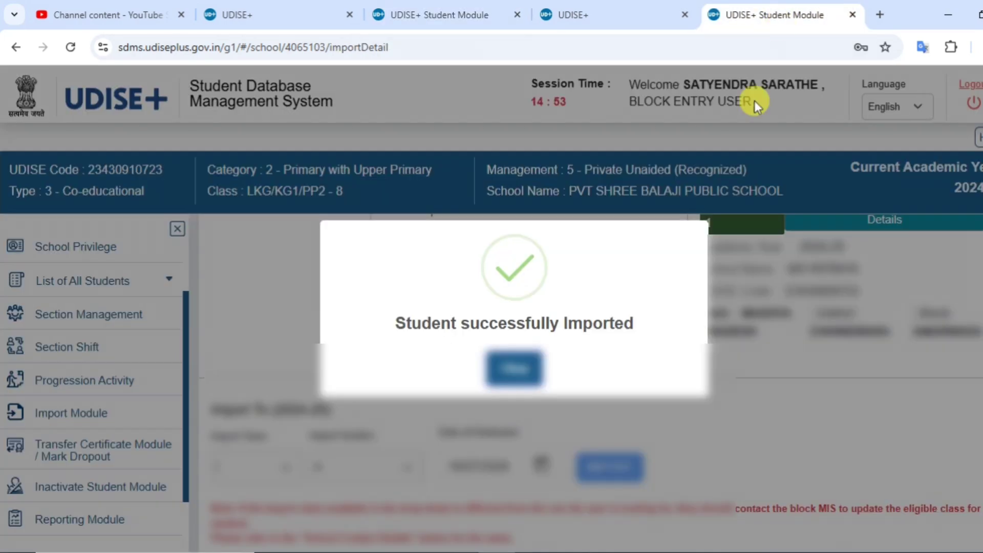